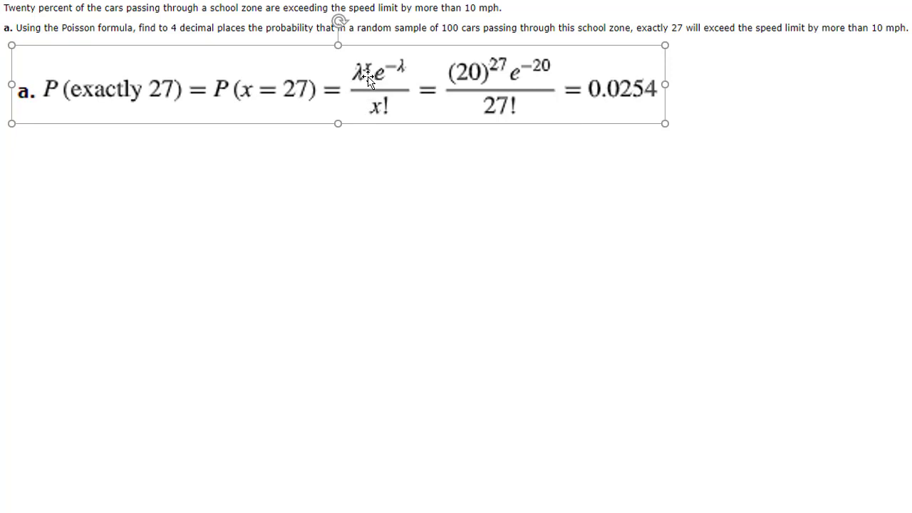
Shrink the worked P(x = 27) = 0.0254 formula image on the slide.
{"action": "left_click_drag", "start_coordinate": [663, 122], "coordinate": [559, 98]}
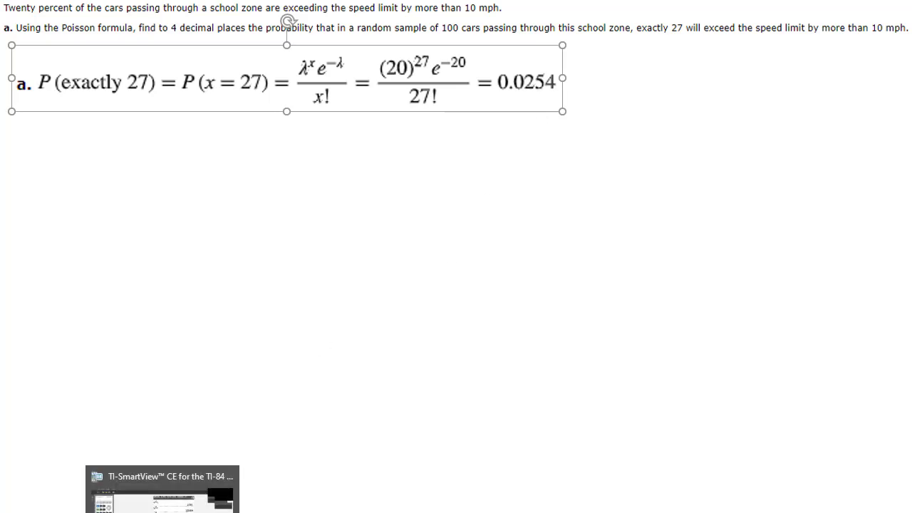
Show the calculator's DISTR menu, wrapped to its last entries near poissonpdf and poissoncdf.
{"action": "left_click", "coordinate": [163, 492]}
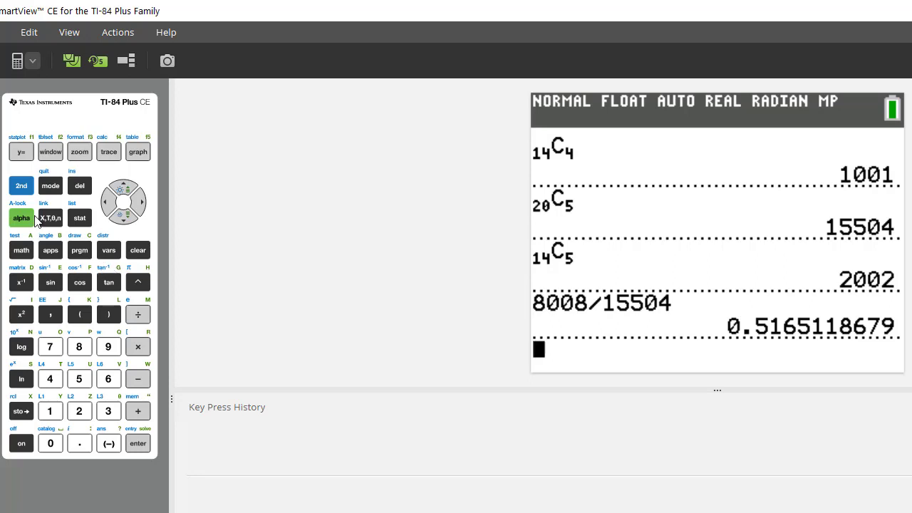
{"action": "left_click", "coordinate": [22, 189]}
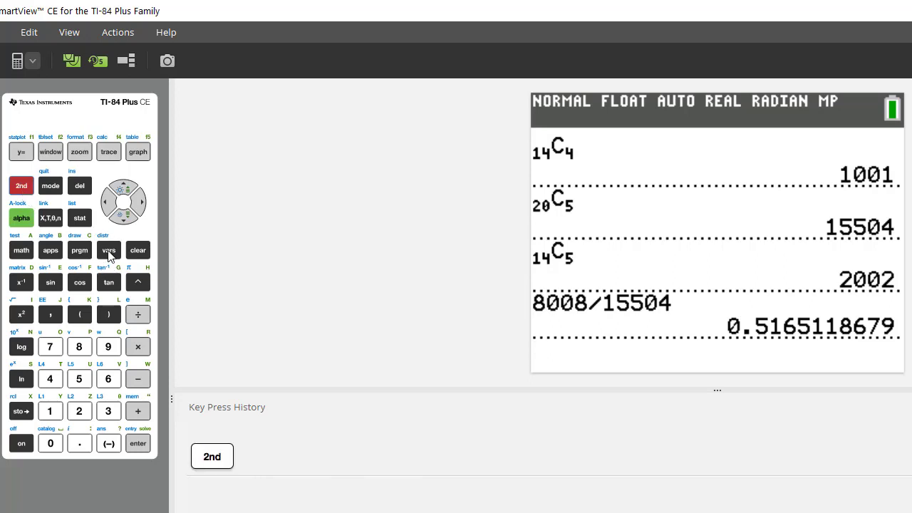
{"action": "left_click", "coordinate": [109, 253]}
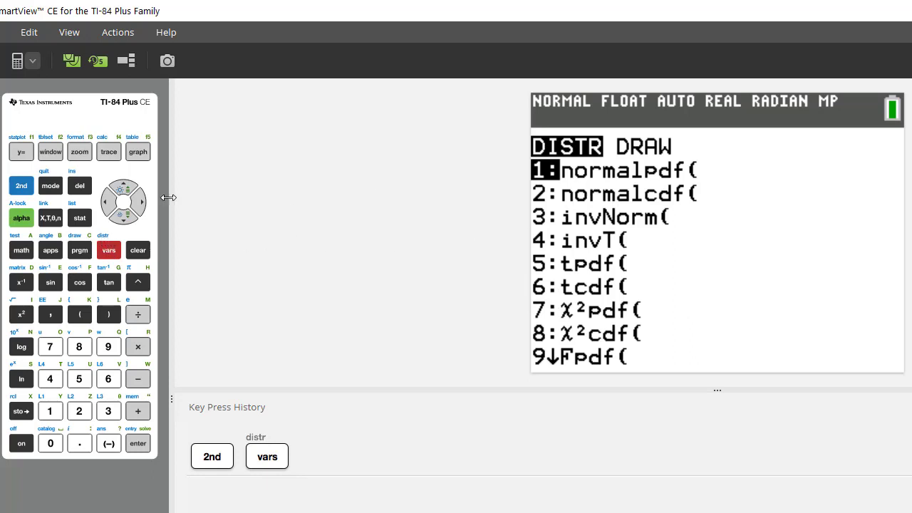
{"action": "left_click", "coordinate": [124, 190]}
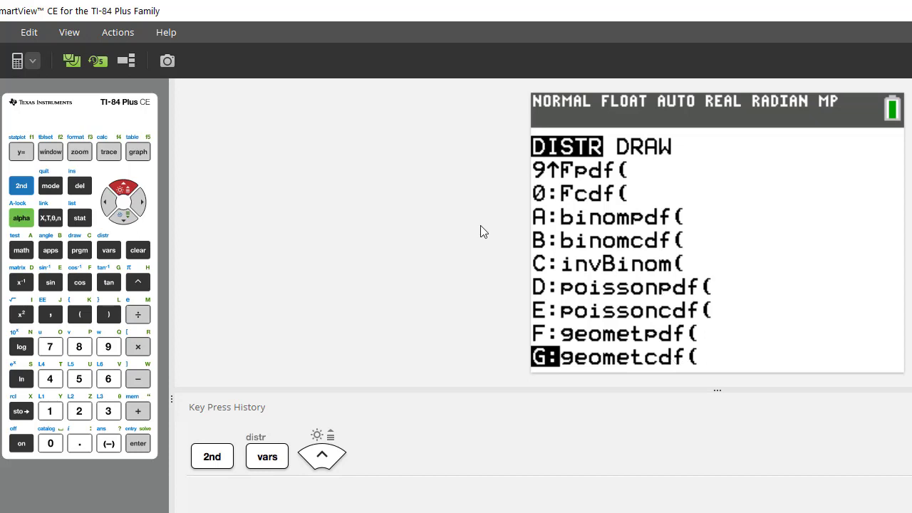
Evaluate poissonpdf with λ 20 and x 27 on the calculator, giving 0.0254060679.
{"action": "left_click", "coordinate": [128, 192]}
{"action": "left_click", "coordinate": [128, 192]}
{"action": "left_click", "coordinate": [128, 192]}
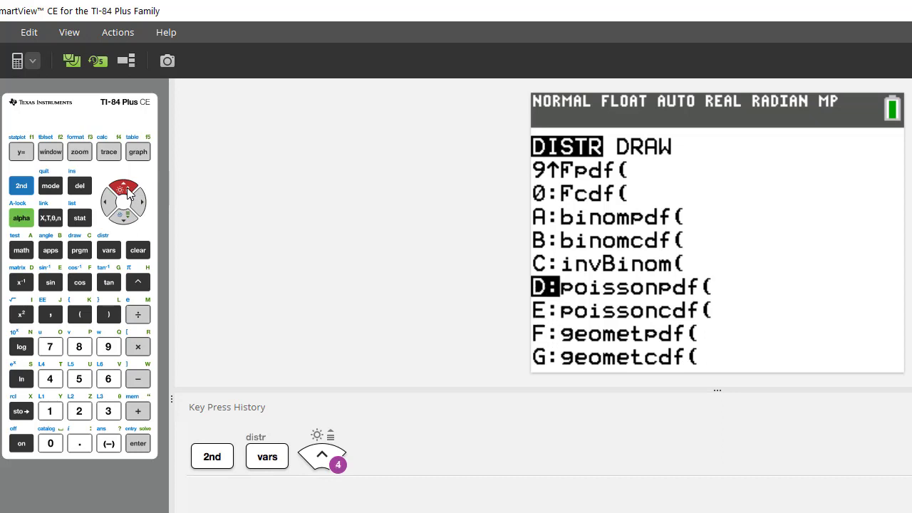
{"action": "key", "text": "Return"}
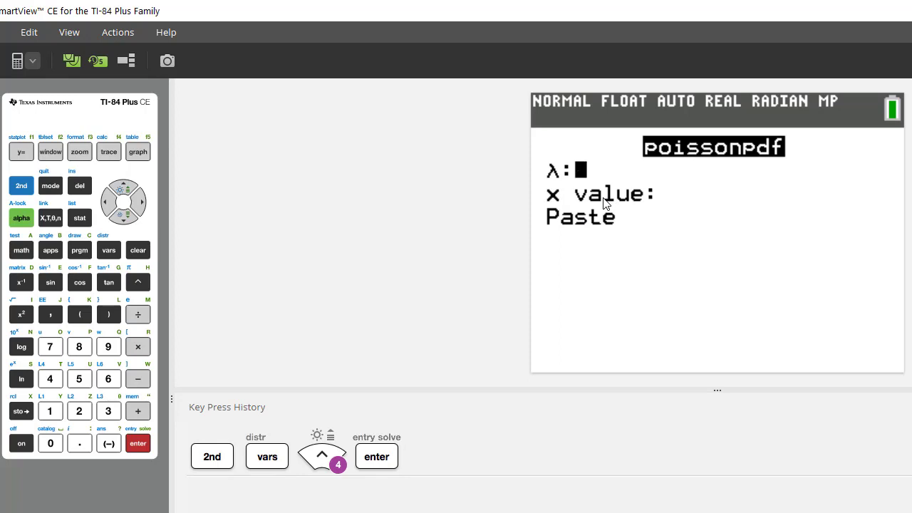
{"action": "type", "text": "20"}
{"action": "key", "text": "Return"}
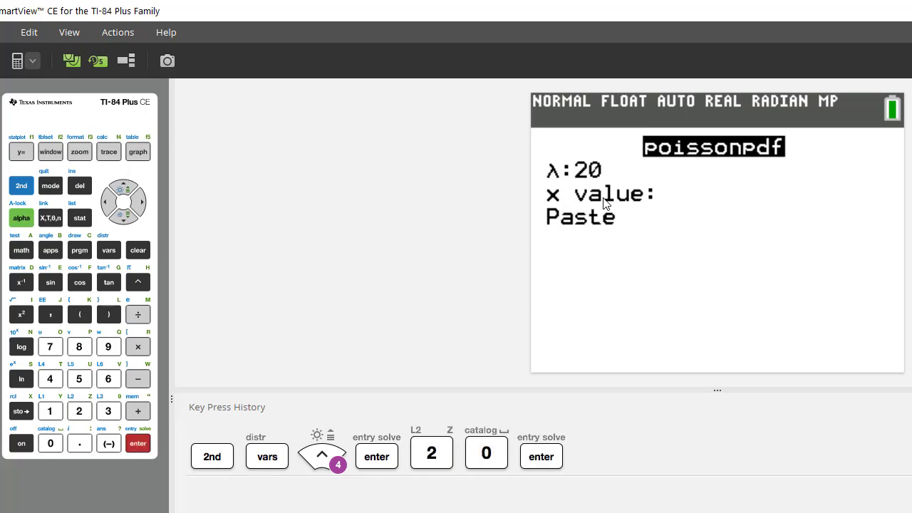
{"action": "type", "text": "27"}
{"action": "key", "text": "Return"}
{"action": "key", "text": "Return"}
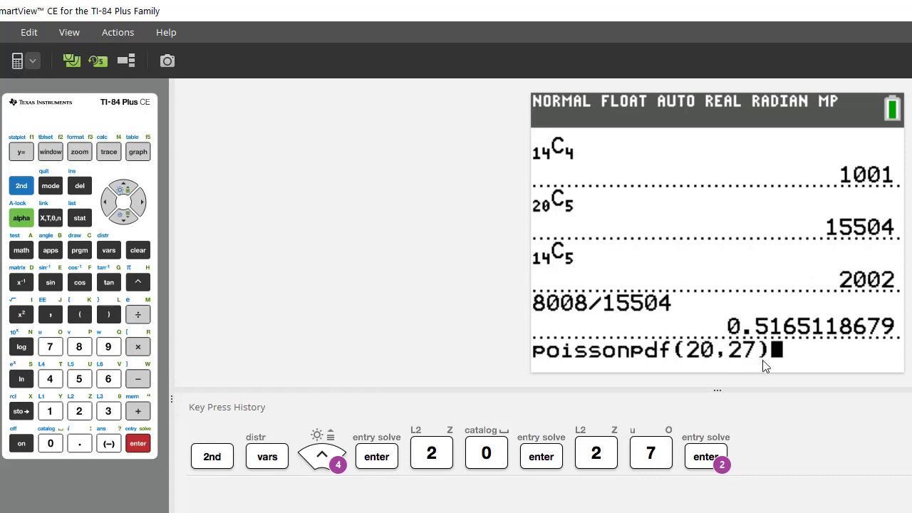
{"action": "key", "text": "Return"}
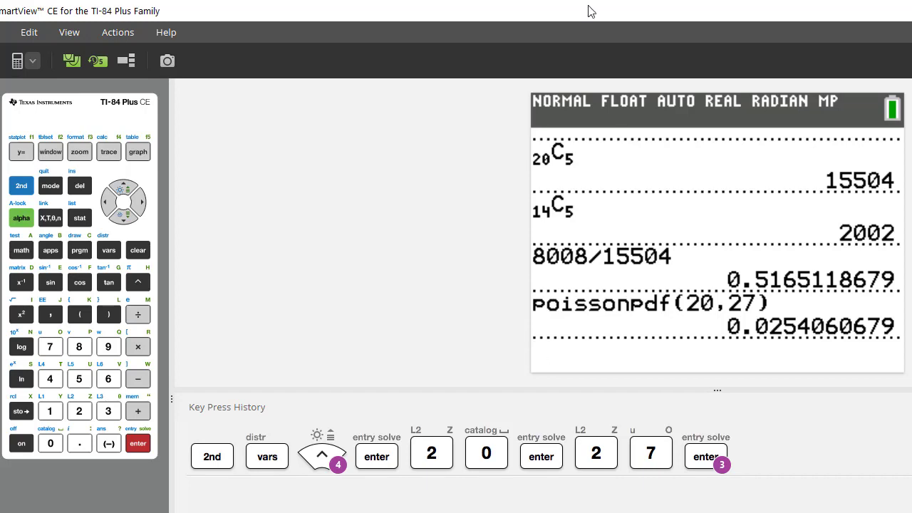
Uncover the slide to compare its 0.0254 answer, then restore the calculator window.
{"action": "left_click_drag", "start_coordinate": [591, 15], "coordinate": [601, 134]}
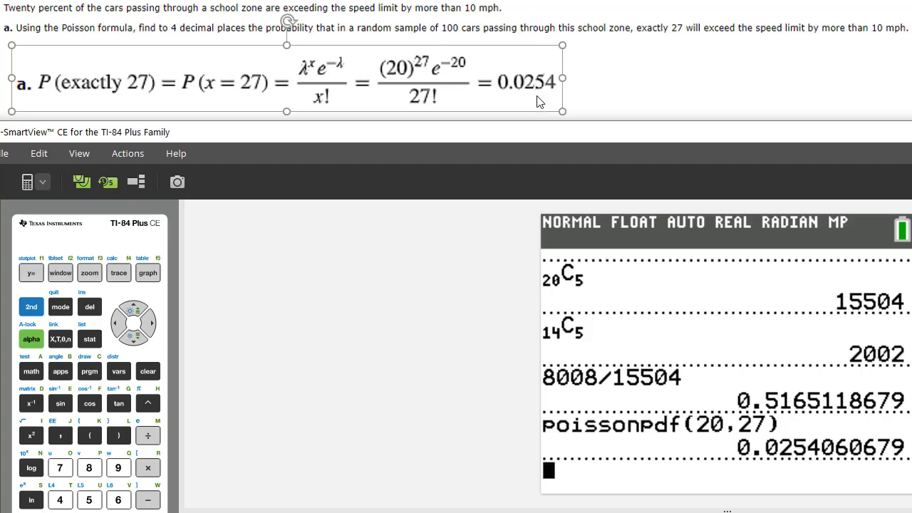
{"action": "left_click_drag", "start_coordinate": [546, 133], "coordinate": [547, 0]}
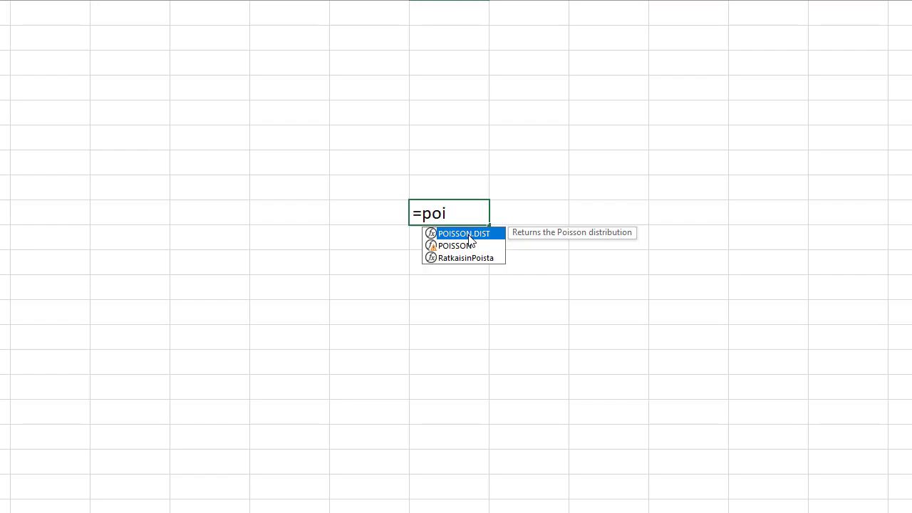
Enter =POISSON.DIST(27,20,FALSE) in Excel, returning 0.02541 for exactly 27 cars.
{"action": "double_click", "coordinate": [463, 233]}
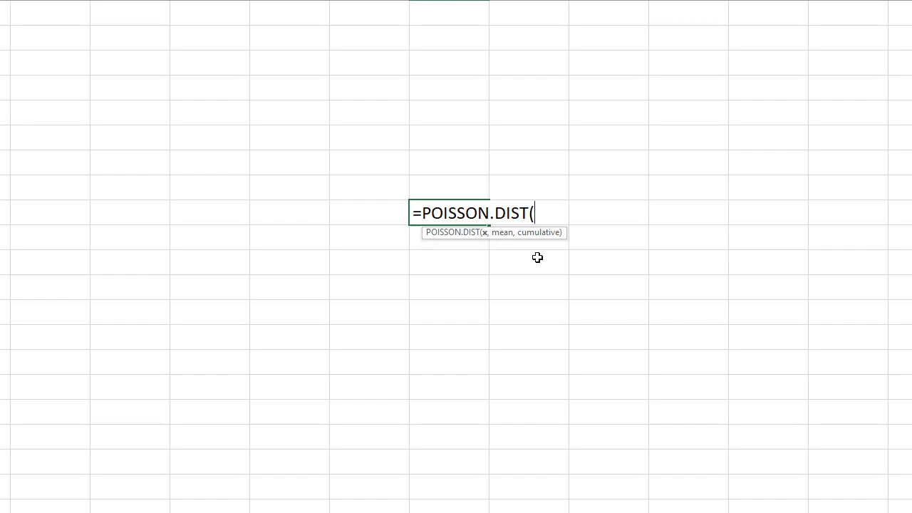
{"action": "type", "text": "27,20"}
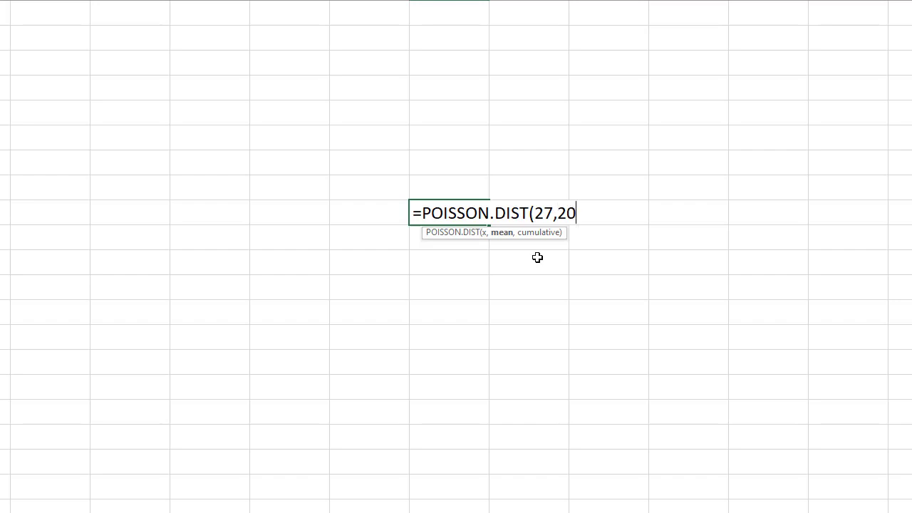
{"action": "type", "text": ","}
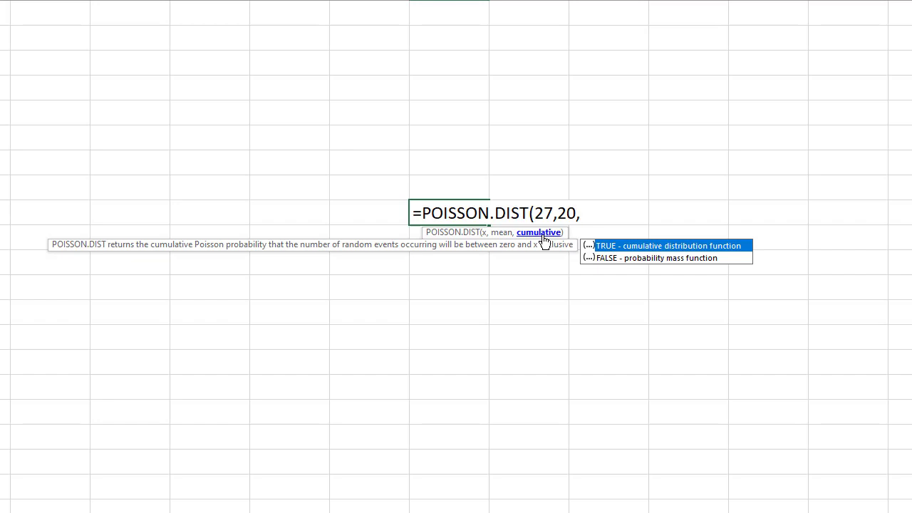
{"action": "left_click", "coordinate": [604, 261]}
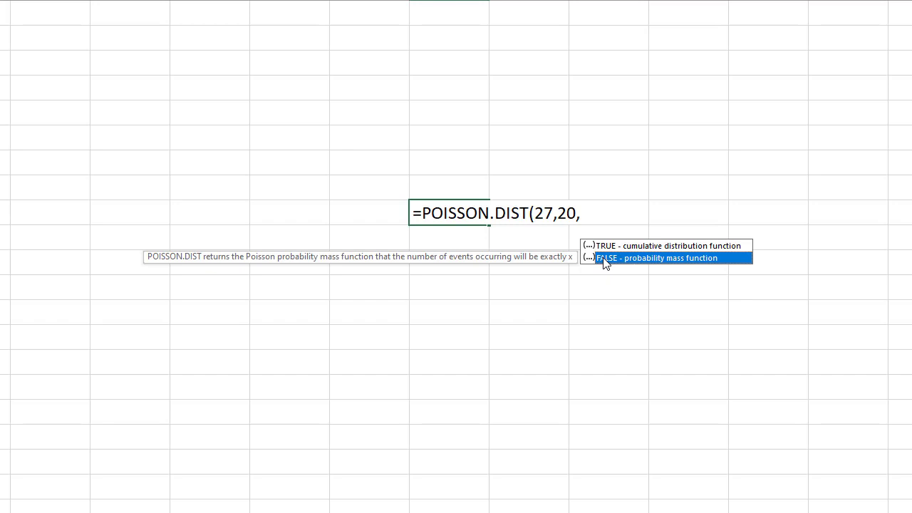
{"action": "double_click", "coordinate": [604, 260]}
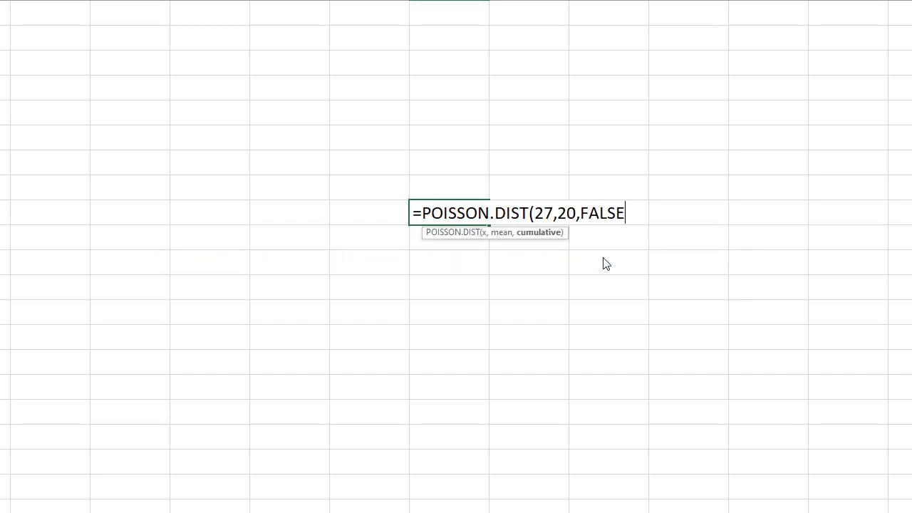
{"action": "type", "text": ")"}
{"action": "key", "text": "Return"}
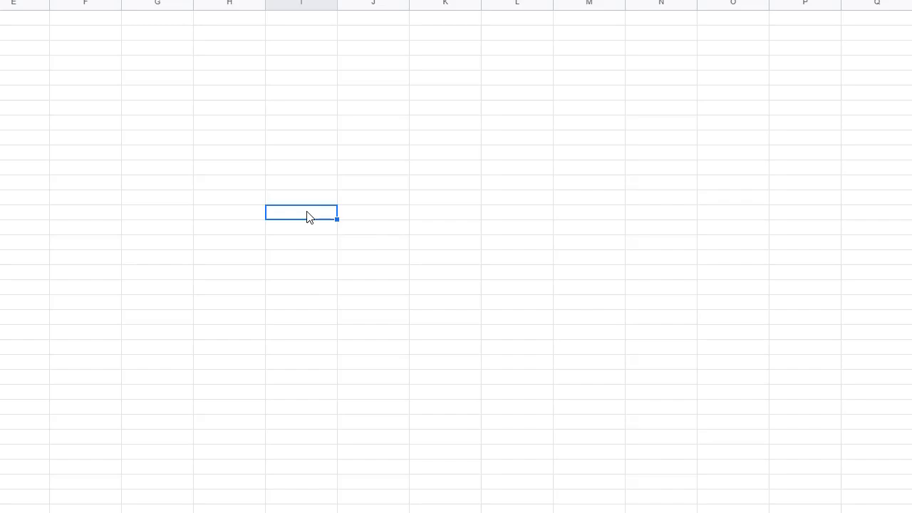
Enter =POISSON.DIST(27,20,false) in a Google Sheets cell, giving 0.02540606787.
{"action": "left_click", "coordinate": [300, 202]}
{"action": "type", "text": "=poi"}
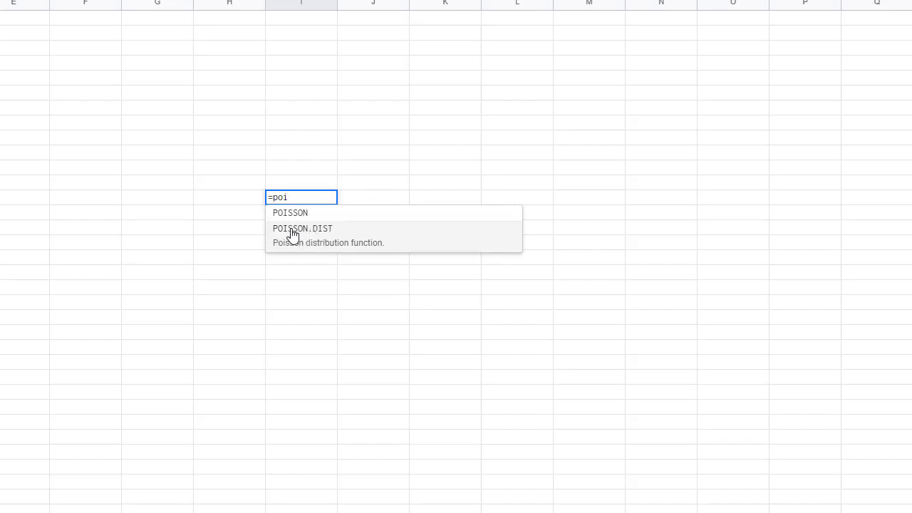
{"action": "left_click", "coordinate": [304, 228]}
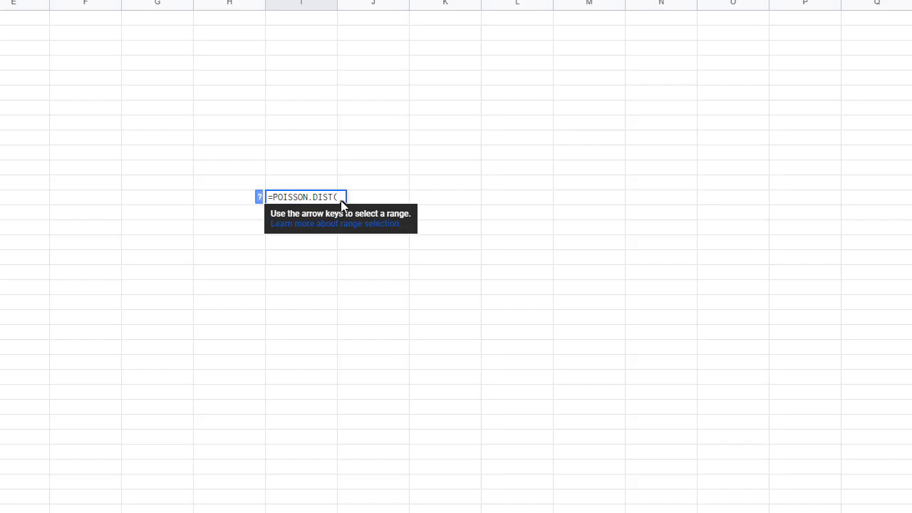
{"action": "type", "text": "27"}
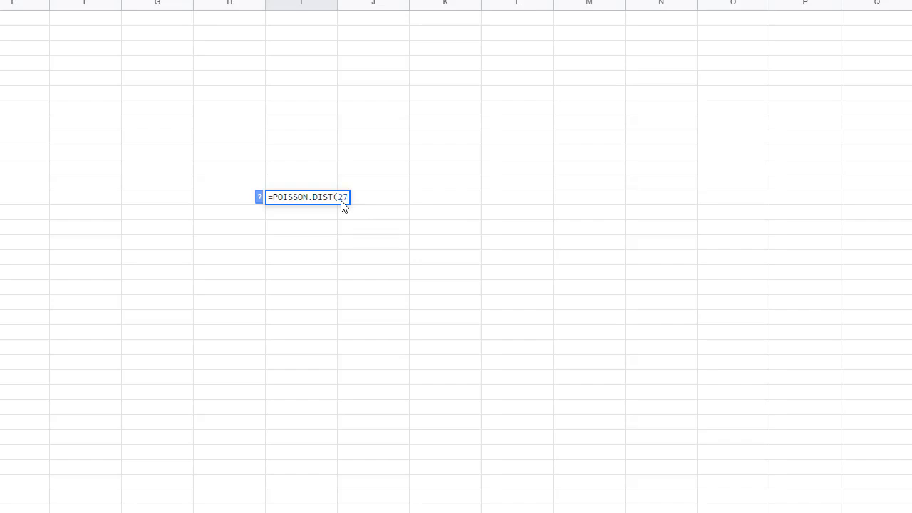
{"action": "type", "text": ", 20,false"}
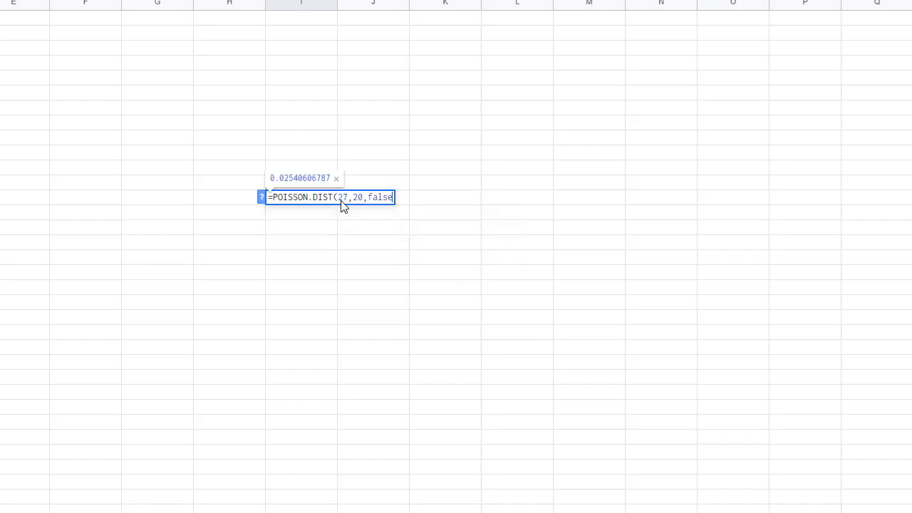
{"action": "type", "text": ")"}
{"action": "key", "text": "Return"}
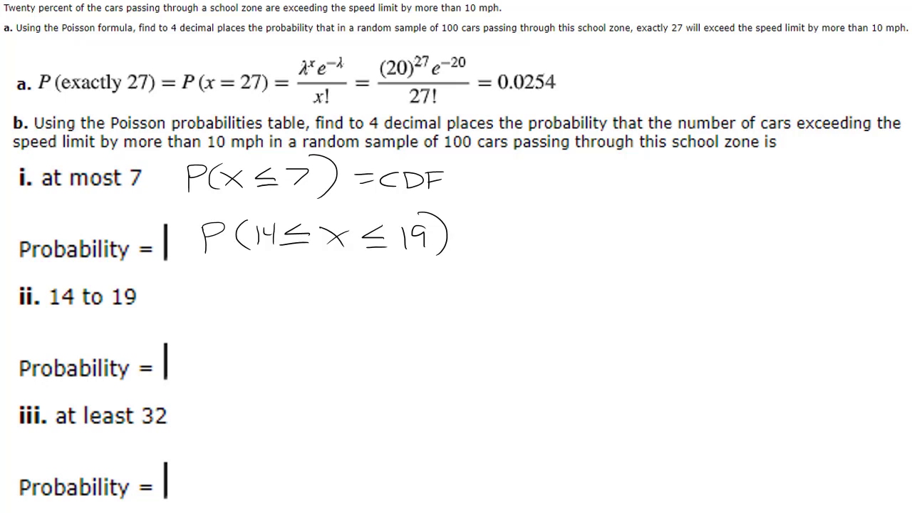
Handwrite P(x≥32) = 1 − P(x≤31) beside 'iii. at least 32'.
{"action": "mouse_move", "coordinate": [190, 401]}
{"action": "left_mouse_down"}
{"action": "mouse_move", "coordinate": [202, 428]}
{"action": "mouse_move", "coordinate": [204, 407]}
{"action": "mouse_move", "coordinate": [252, 421]}
{"action": "mouse_move", "coordinate": [375, 416]}
{"action": "left_mouse_up"}
{"action": "mouse_move", "coordinate": [349, 381]}
{"action": "left_mouse_down"}
{"action": "mouse_move", "coordinate": [365, 426]}
{"action": "mouse_move", "coordinate": [412, 407]}
{"action": "mouse_move", "coordinate": [422, 416]}
{"action": "left_mouse_up"}
{"action": "mouse_move", "coordinate": [434, 391]}
{"action": "left_mouse_down"}
{"action": "mouse_move", "coordinate": [436, 425]}
{"action": "mouse_move", "coordinate": [477, 408]}
{"action": "mouse_move", "coordinate": [503, 416]}
{"action": "left_mouse_up"}
{"action": "mouse_move", "coordinate": [535, 386]}
{"action": "left_mouse_down"}
{"action": "mouse_move", "coordinate": [534, 421]}
{"action": "mouse_move", "coordinate": [566, 417]}
{"action": "mouse_move", "coordinate": [567, 400]}
{"action": "mouse_move", "coordinate": [615, 418]}
{"action": "mouse_move", "coordinate": [639, 406]}
{"action": "mouse_move", "coordinate": [625, 419]}
{"action": "left_mouse_up"}
{"action": "left_click_drag", "start_coordinate": [665, 396], "coordinate": [670, 419]}
{"action": "left_click_drag", "start_coordinate": [657, 375], "coordinate": [670, 424]}
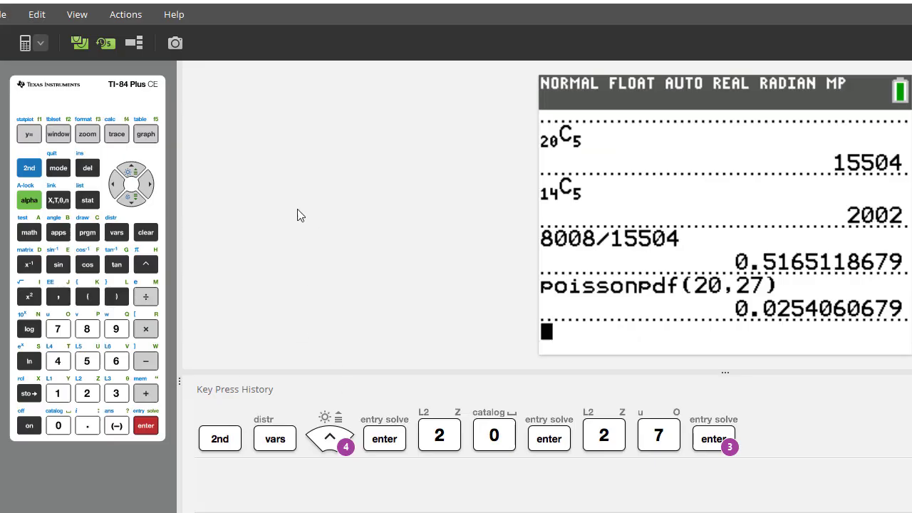
Evaluate poissoncdf with λ 20 and x 7 on the calculator, giving 7.785900825E-4.
{"action": "left_click", "coordinate": [34, 170]}
{"action": "left_click", "coordinate": [116, 233]}
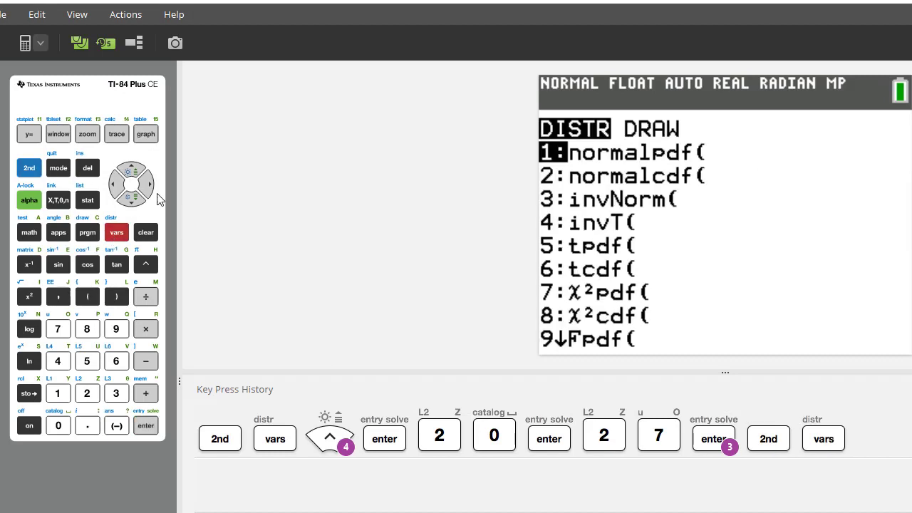
{"action": "left_click", "coordinate": [137, 173]}
{"action": "left_click", "coordinate": [138, 173]}
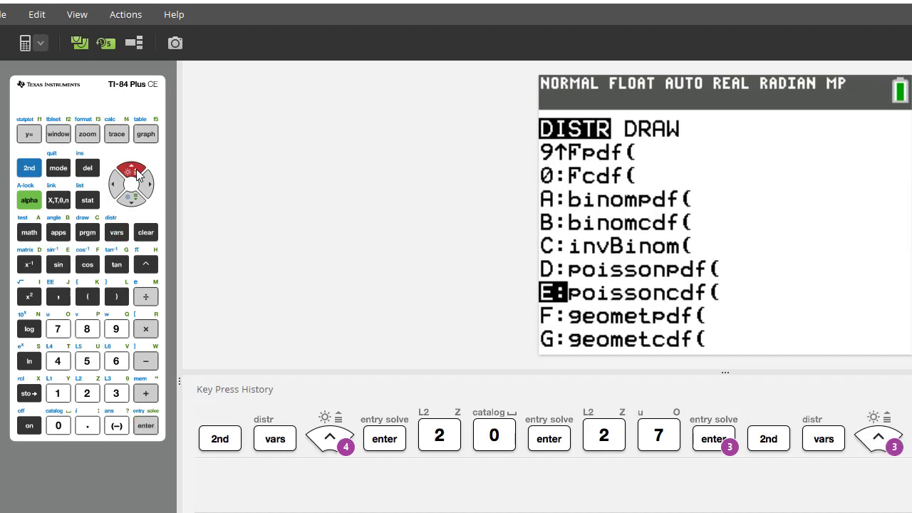
{"action": "left_click", "coordinate": [146, 426]}
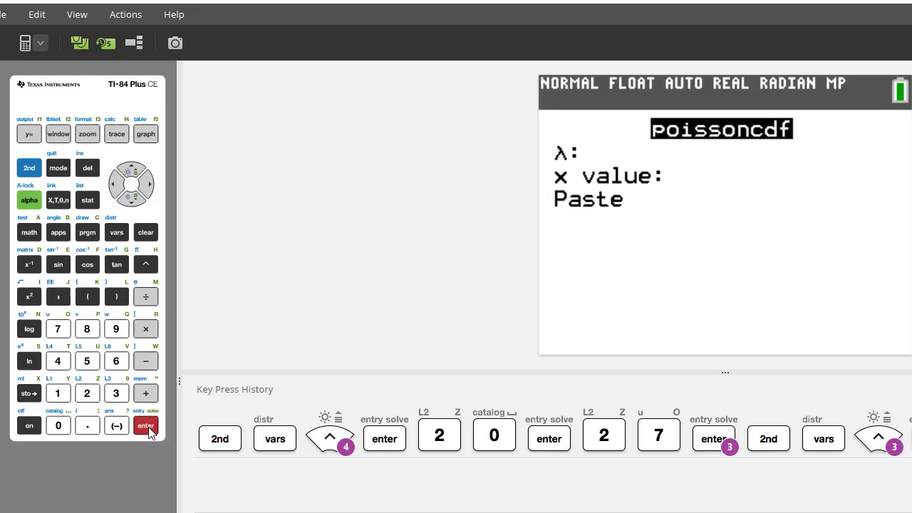
{"action": "type", "text": "20"}
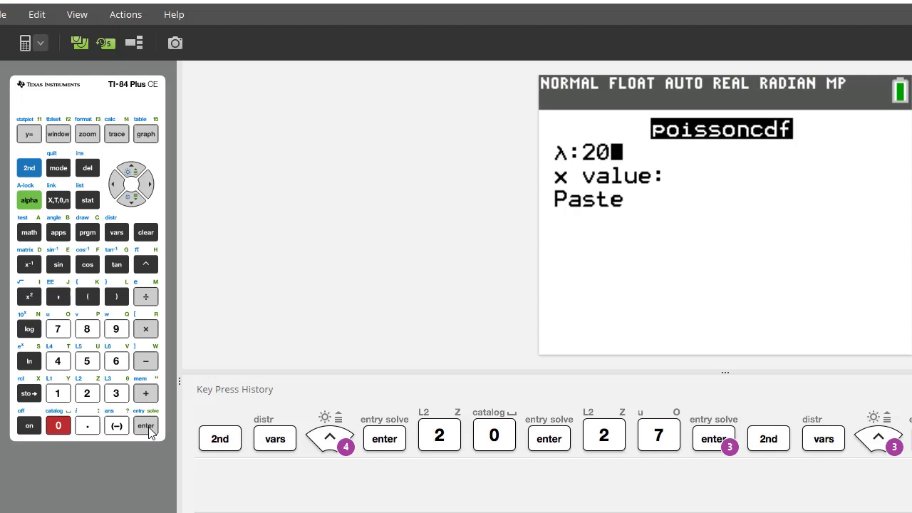
{"action": "key", "text": "Return"}
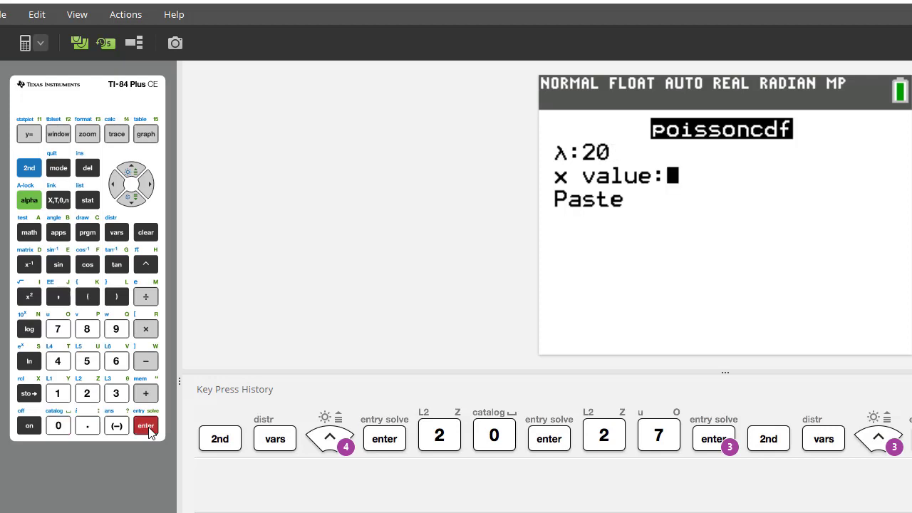
{"action": "type", "text": "7"}
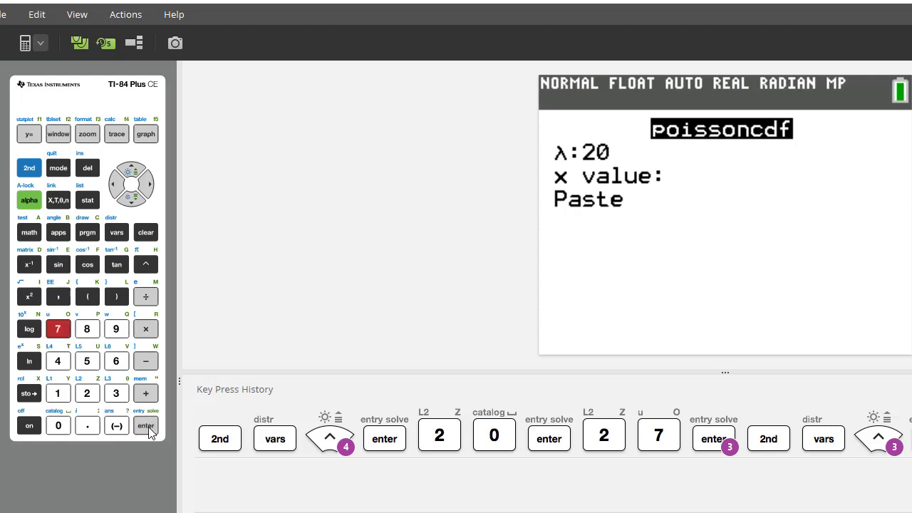
{"action": "key", "text": "Return"}
{"action": "left_click", "coordinate": [146, 426]}
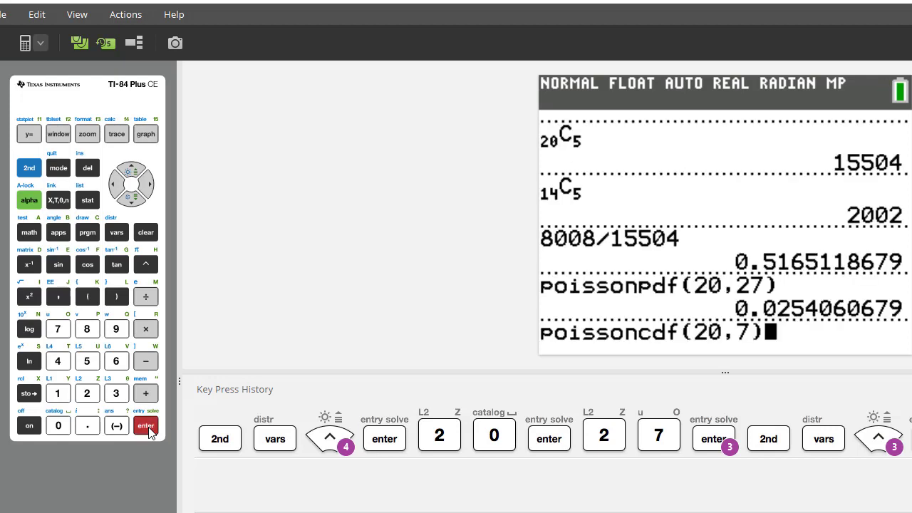
{"action": "left_click", "coordinate": [146, 426]}
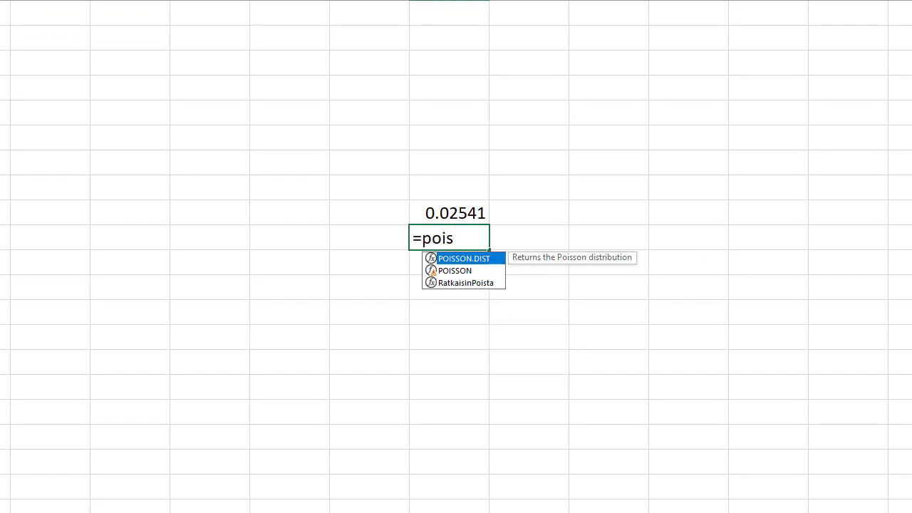
Complete =POISSON.DIST(7,20,true) in the cell below 0.02541 for the at-most-7 probability.
{"action": "double_click", "coordinate": [453, 260]}
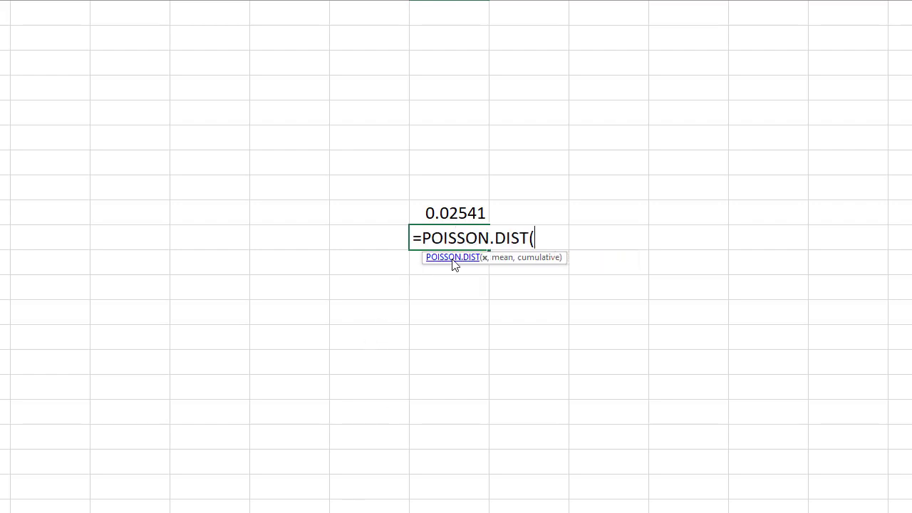
{"action": "type", "text": "7,20,"}
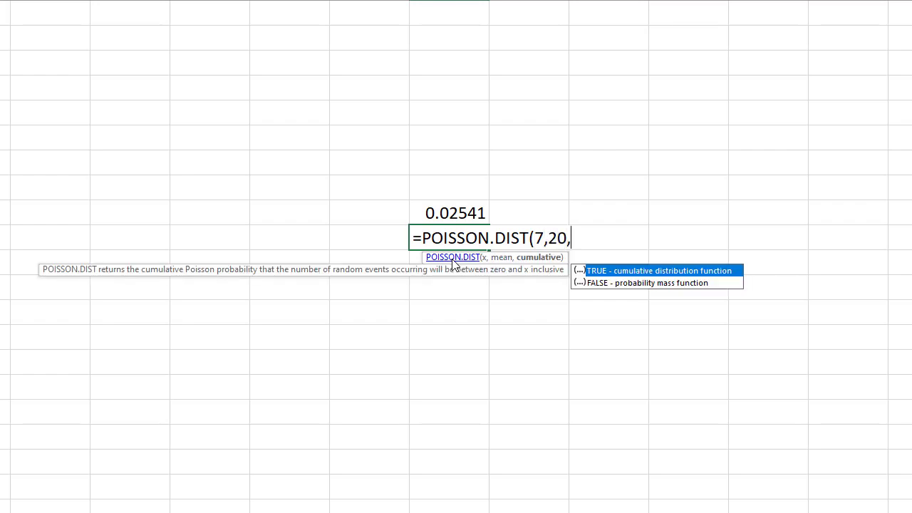
{"action": "type", "text": "true)"}
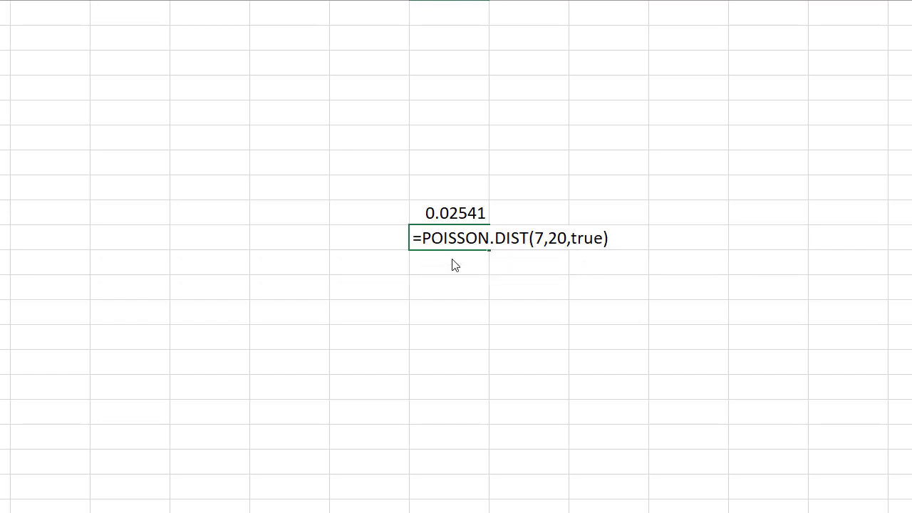
{"action": "key", "text": "Return"}
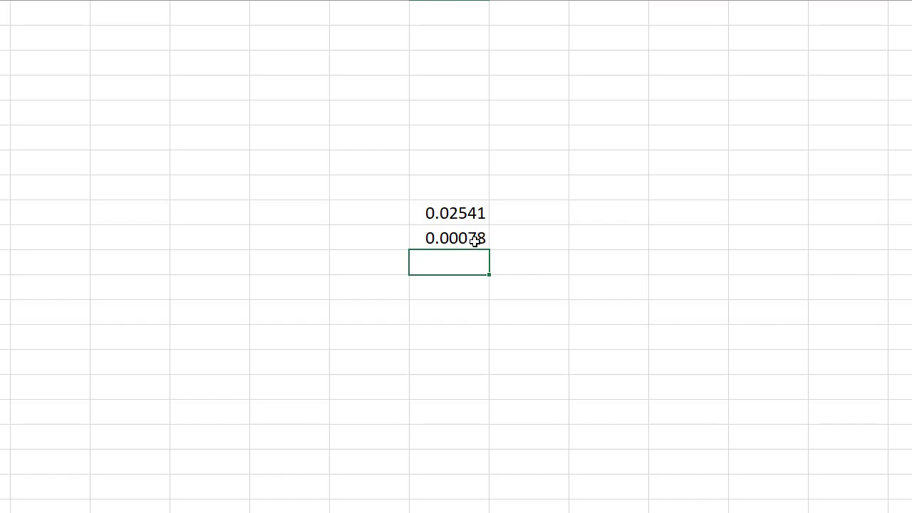
Reduce both Excel results to four decimals, showing 0.0254 and 0.0008.
{"action": "left_click_drag", "start_coordinate": [452, 238], "coordinate": [451, 209]}
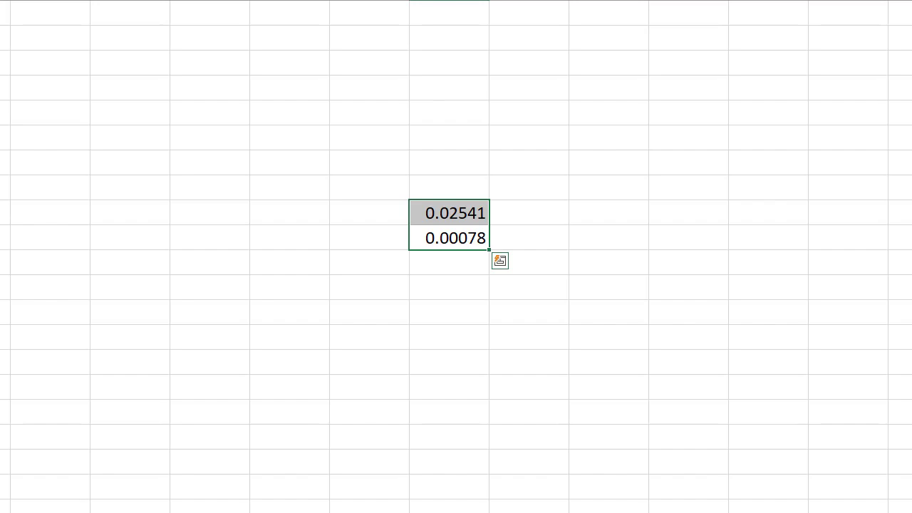
{"action": "key", "text": "alt+h"}
{"action": "key", "text": "9"}
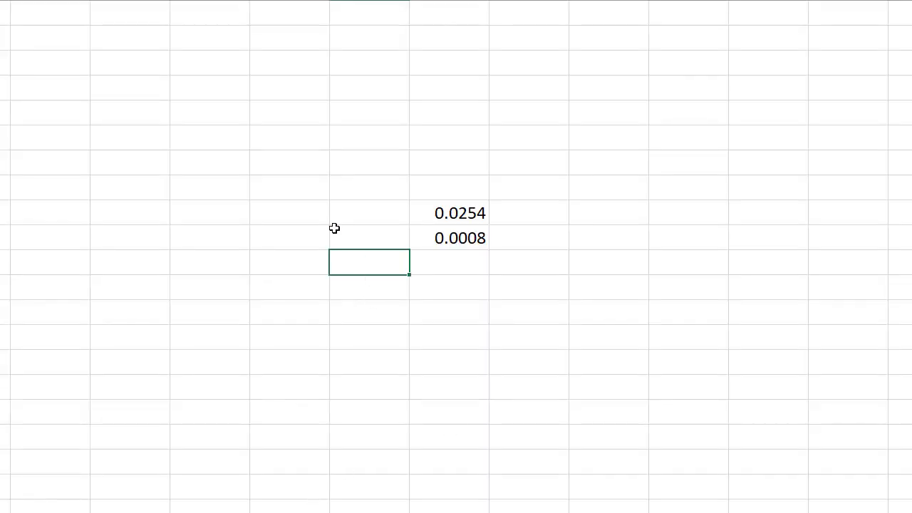
Enter =POISSON.DIST(19,20,TRUE) for the probability of at most 19 cars (0.47026).
{"action": "type", "text": "=poi"}
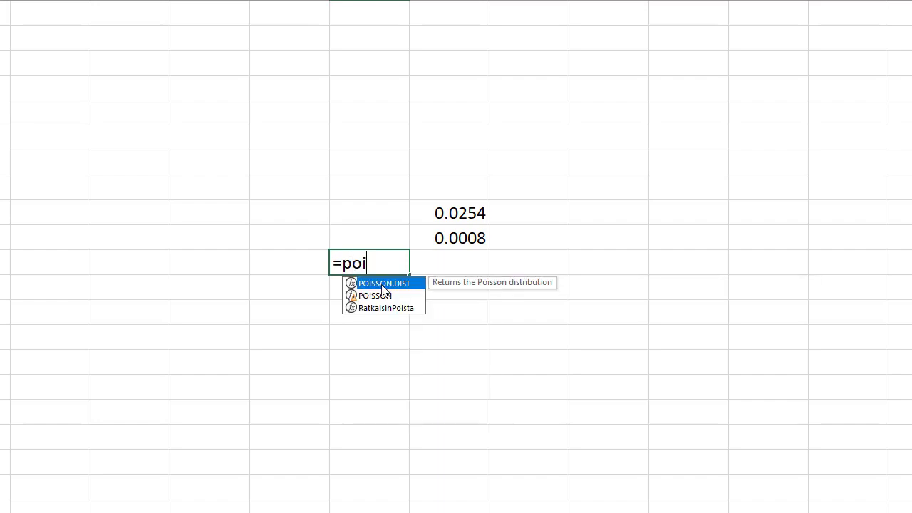
{"action": "double_click", "coordinate": [382, 284]}
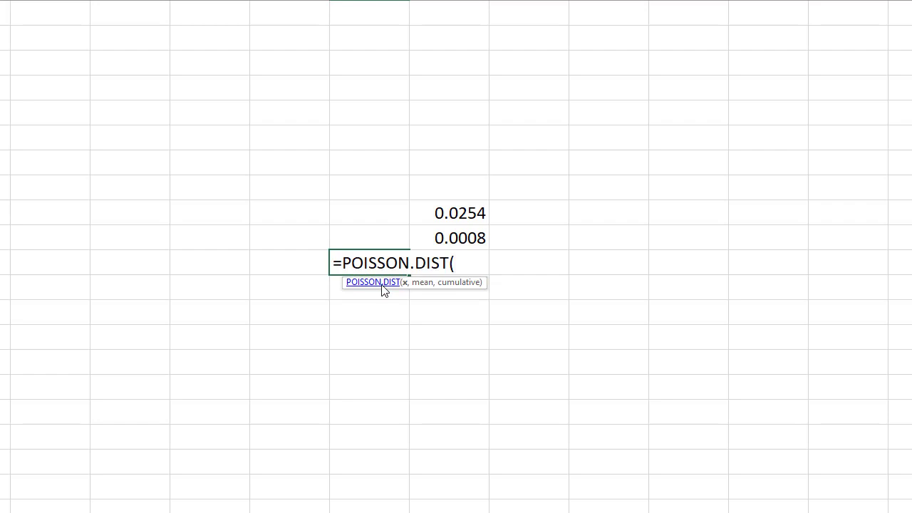
{"action": "type", "text": "19,20"}
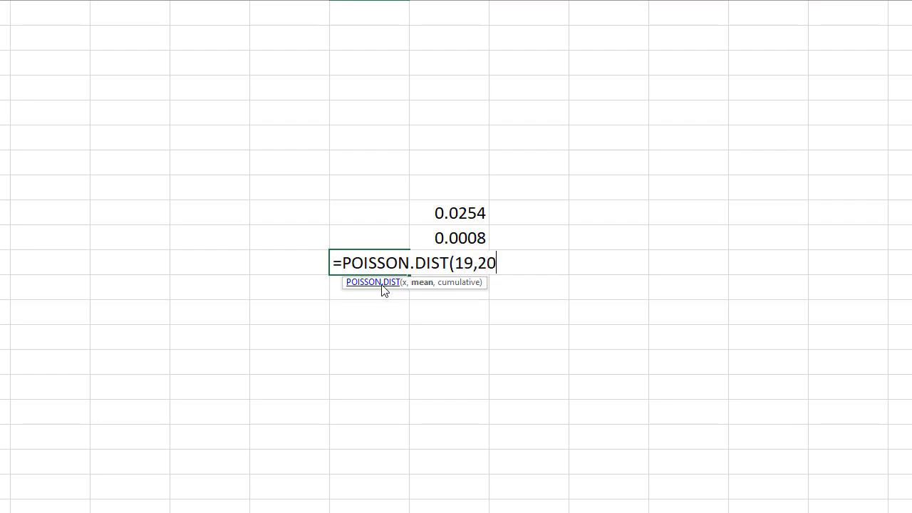
{"action": "type", "text": ",true)"}
{"action": "key", "text": "Return"}
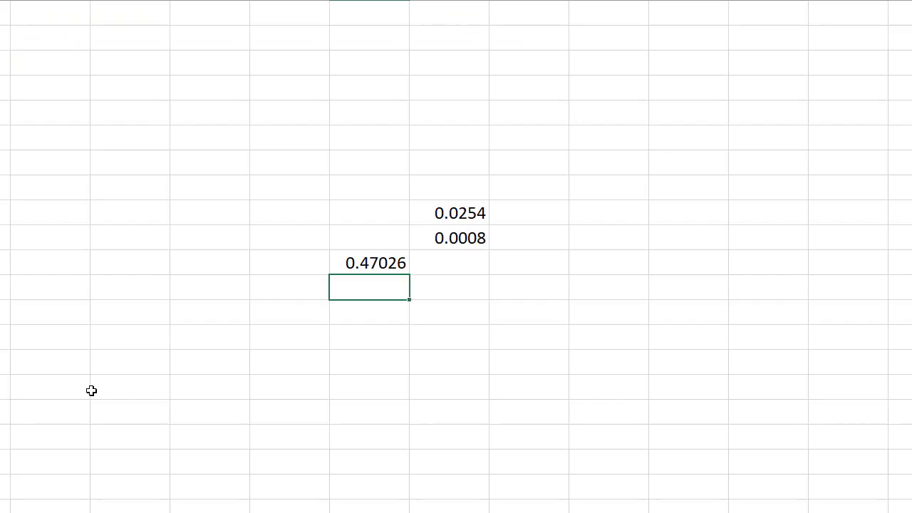
Below it, enter =POISSON.DIST(13,20,TRUE) for at most 13 cars (0.06613).
{"action": "type", "text": "=pois"}
{"action": "double_click", "coordinate": [370, 310]}
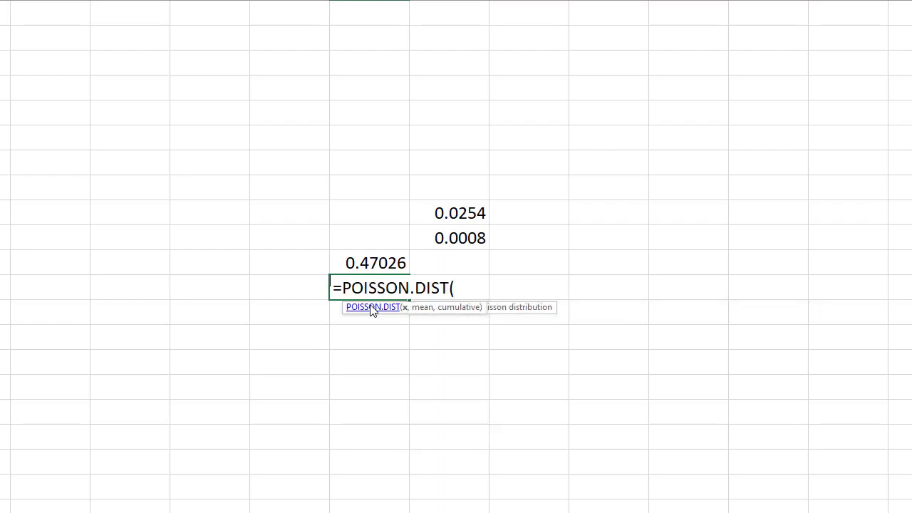
{"action": "type", "text": "13,20"}
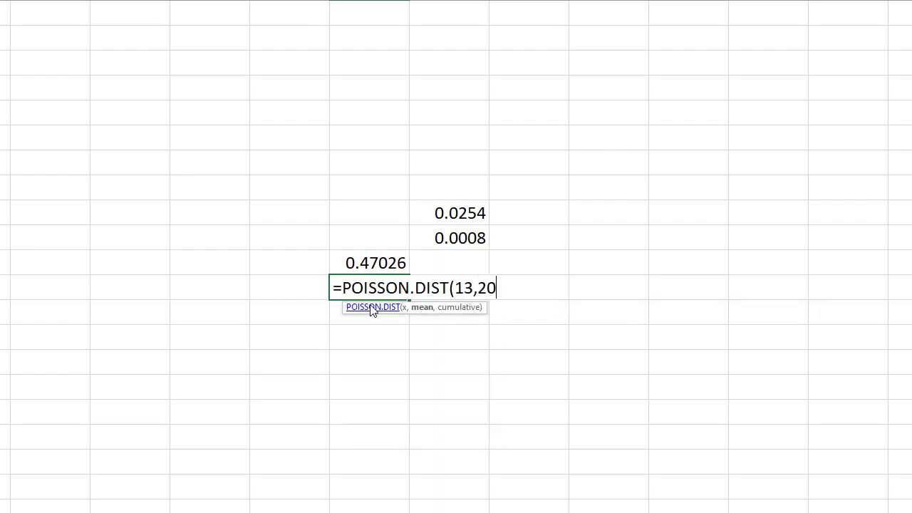
{"action": "type", "text": ",true"}
{"action": "key", "text": "Return"}
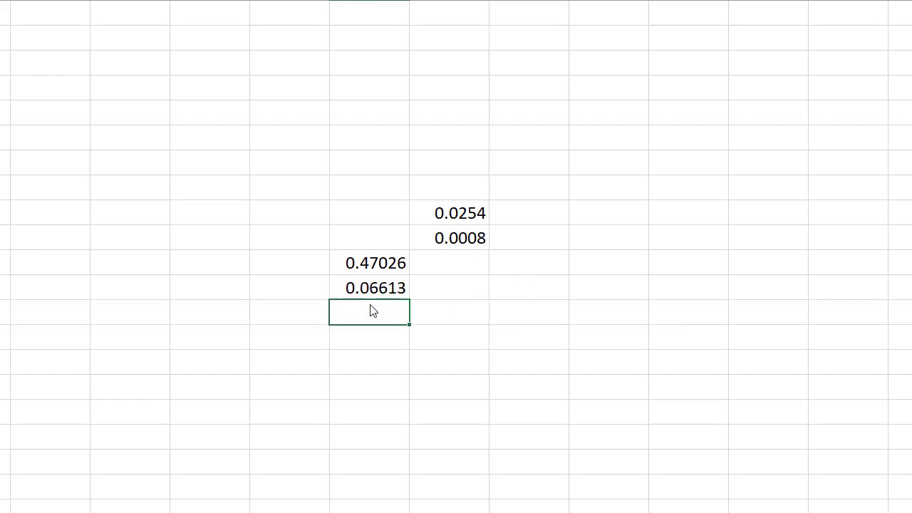
Subtract the at-most-13 result from the at-most-19 result to get the 14-to-19 probability.
{"action": "type", "text": "="}
{"action": "left_click", "coordinate": [376, 263]}
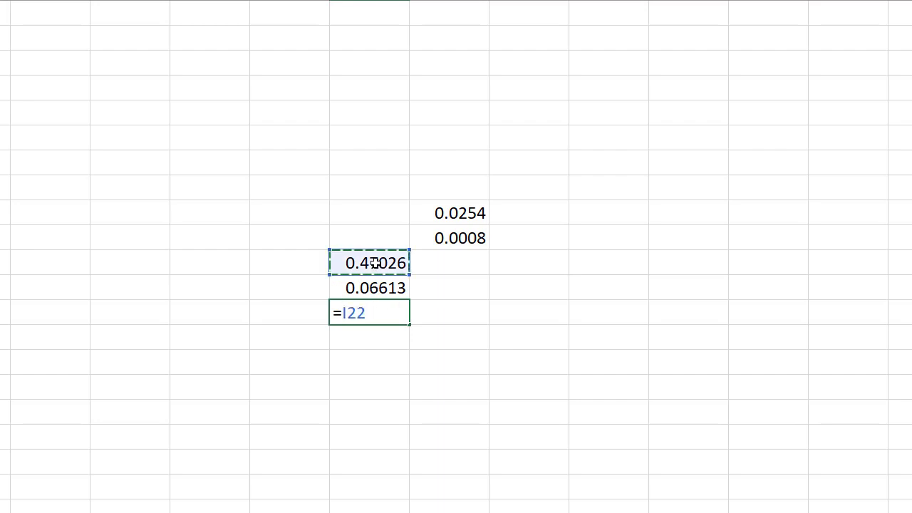
{"action": "type", "text": "-"}
{"action": "left_click", "coordinate": [376, 288]}
{"action": "key", "text": "Return"}
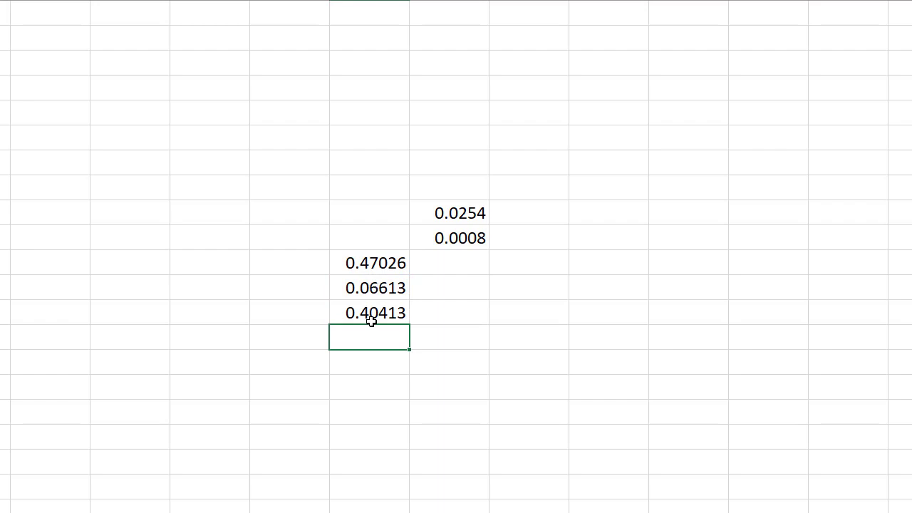
Reduce the three probabilities to four decimals: 0.4703, 0.0661 and 0.4041.
{"action": "left_click", "coordinate": [369, 1]}
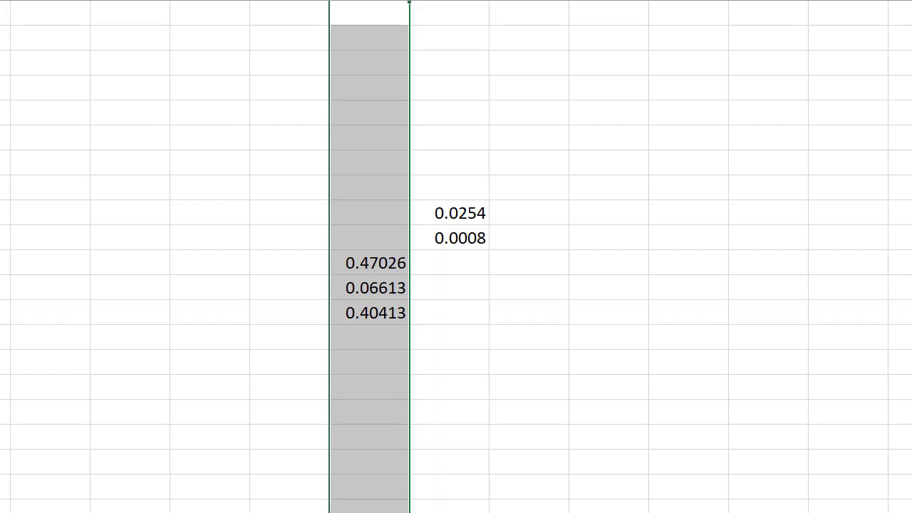
{"action": "left_click_drag", "start_coordinate": [377, 262], "coordinate": [378, 312]}
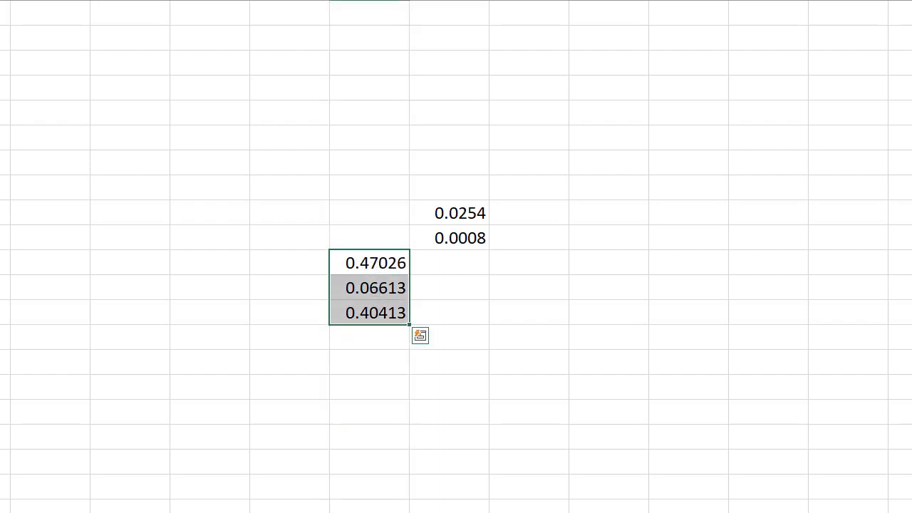
{"action": "key", "text": "alt+h"}
{"action": "key", "text": "9"}
{"action": "left_click", "coordinate": [464, 324]}
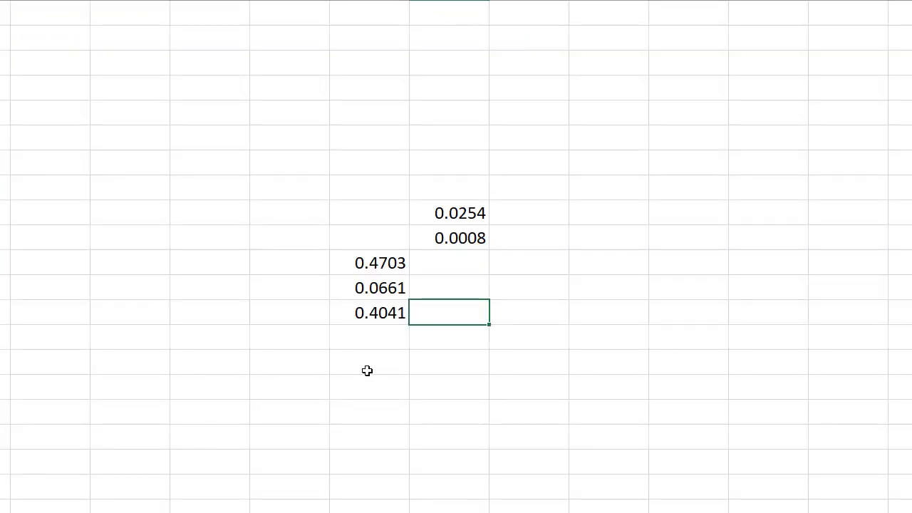
In an empty cell below, enter =POISSON.DIST(31,20,TRUE) for at most 31 cars (0.99191).
{"action": "left_click", "coordinate": [367, 371]}
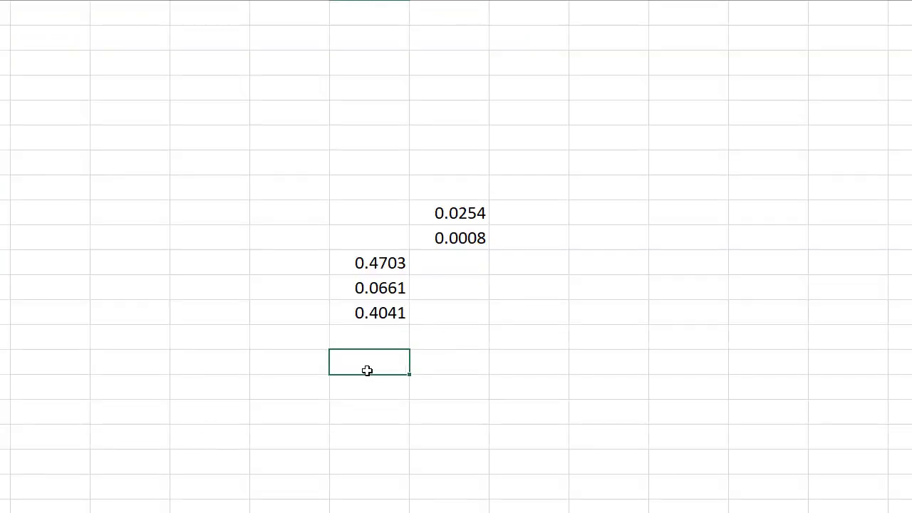
{"action": "type", "text": "=poi"}
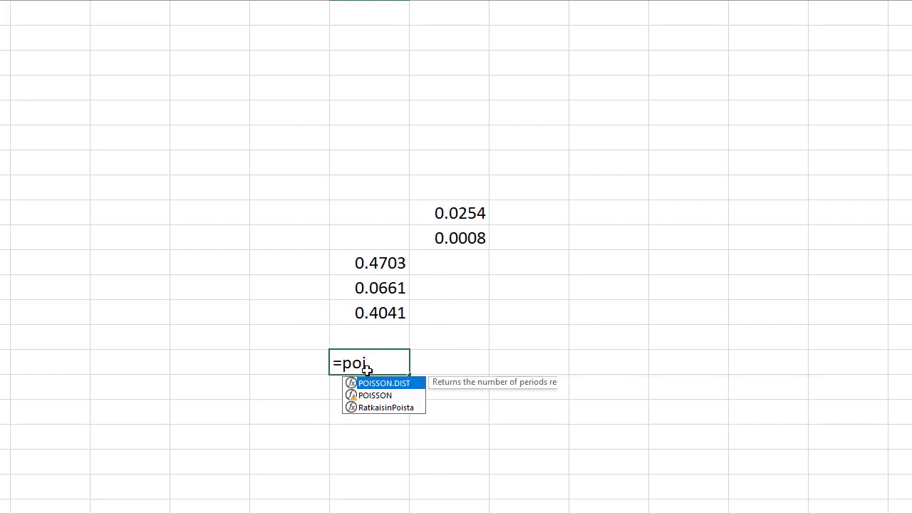
{"action": "double_click", "coordinate": [380, 384]}
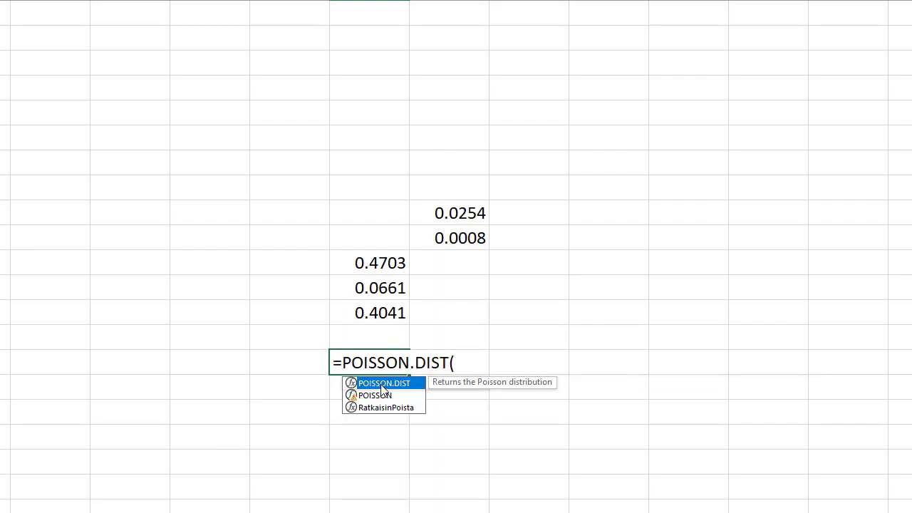
{"action": "type", "text": "31,20"}
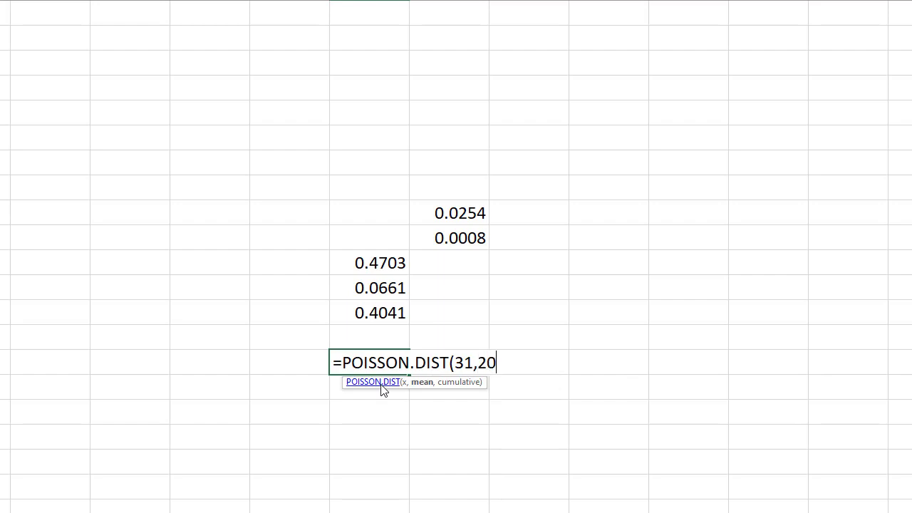
{"action": "type", "text": ",tr"}
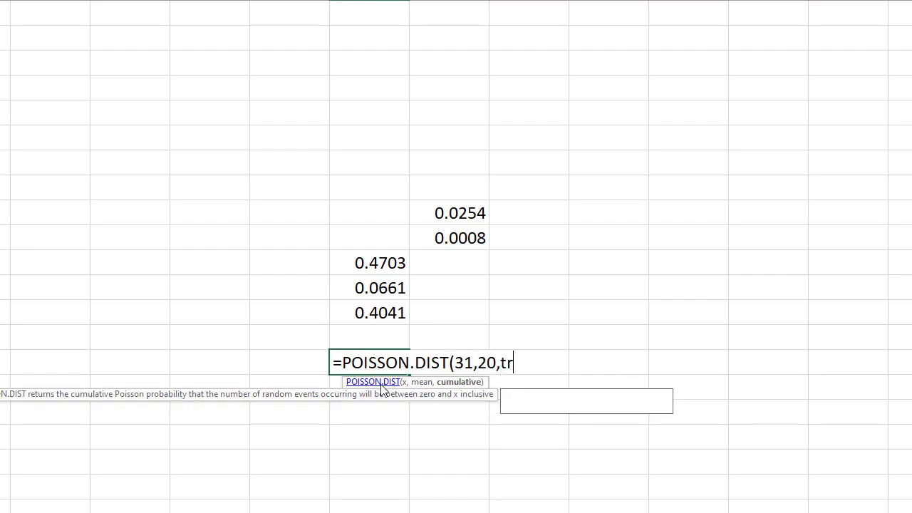
{"action": "type", "text": "ue"}
{"action": "key", "text": "Return"}
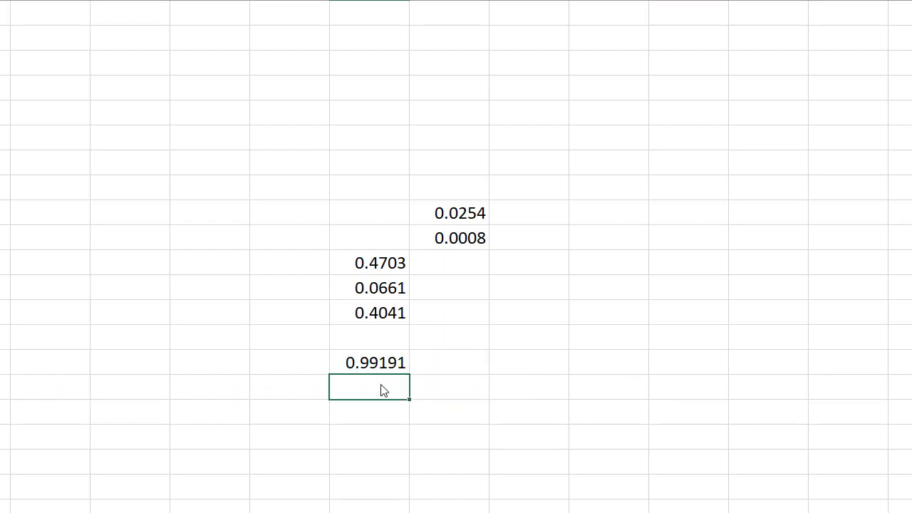
Compute one minus that result for at least 32 cars, showing 0.9919 and 0.0081 to four decimals.
{"action": "type", "text": "=1-"}
{"action": "left_click", "coordinate": [376, 363]}
{"action": "key", "text": "Return"}
{"action": "left_click_drag", "start_coordinate": [376, 363], "coordinate": [375, 380]}
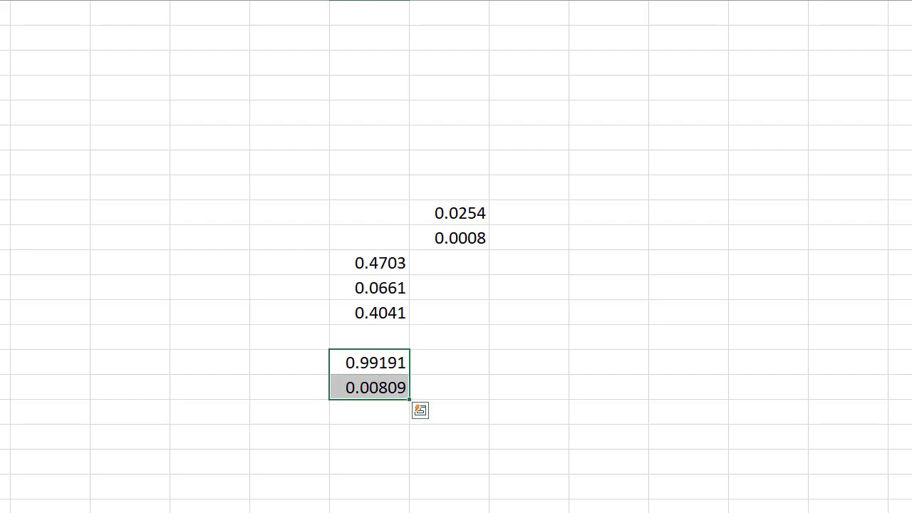
{"action": "key", "text": "alt+h"}
{"action": "key", "text": "9"}
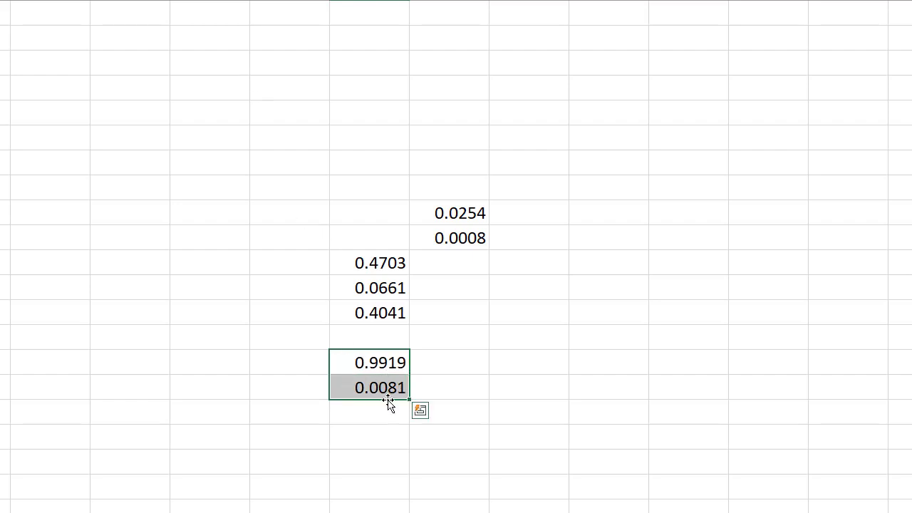